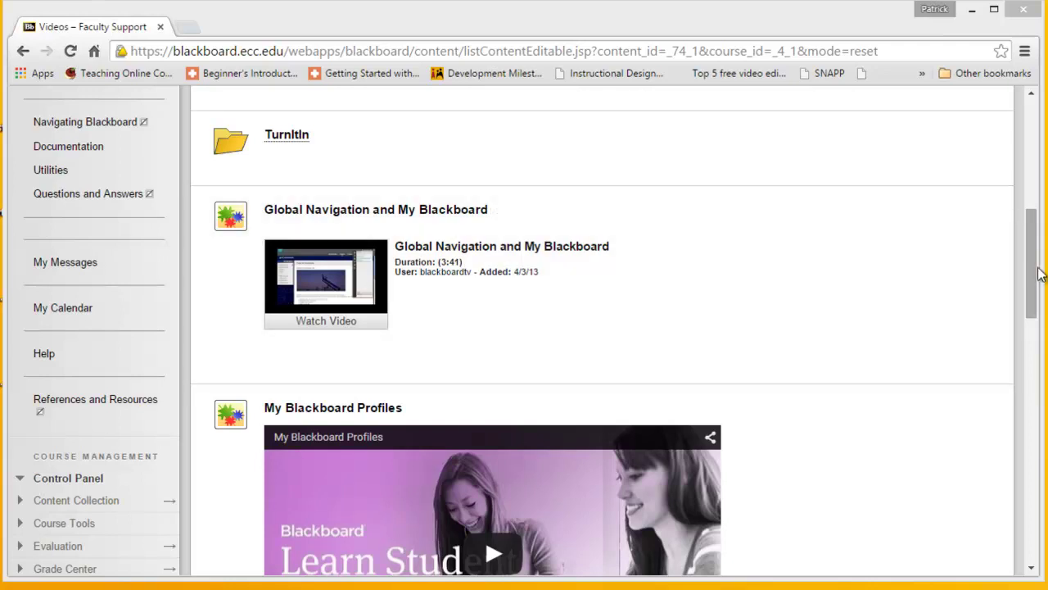
Try playing the Global Navigation video and dismiss the resulting mashup error message.
{"action": "mouse_move", "coordinate": [1032, 273]}
{"action": "left_mouse_down"}
{"action": "mouse_move", "coordinate": [1034, 160]}
{"action": "mouse_move", "coordinate": [1029, 282]}
{"action": "left_mouse_up"}
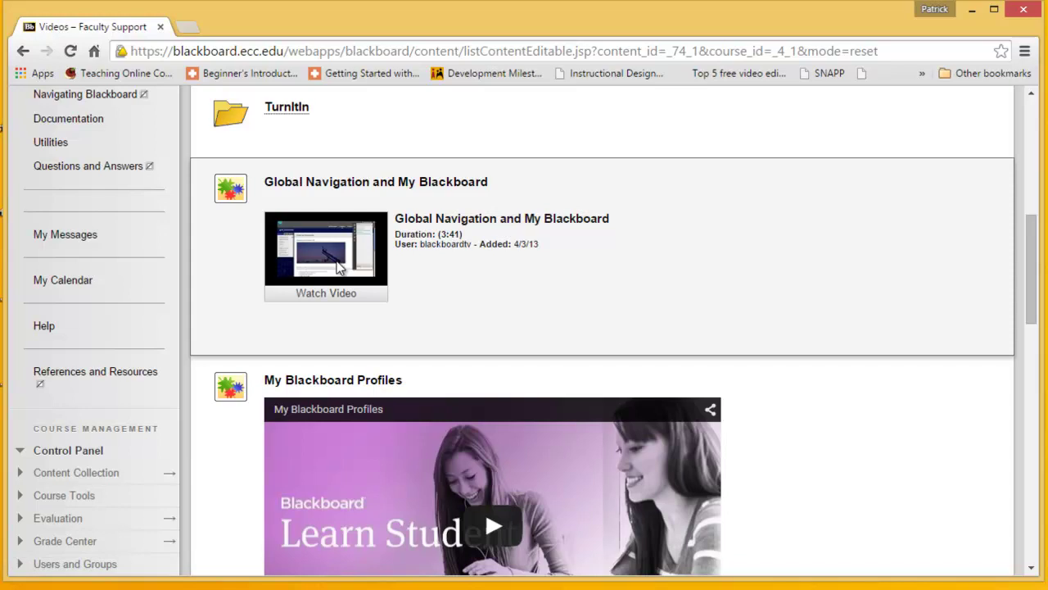
{"action": "left_click", "coordinate": [338, 264]}
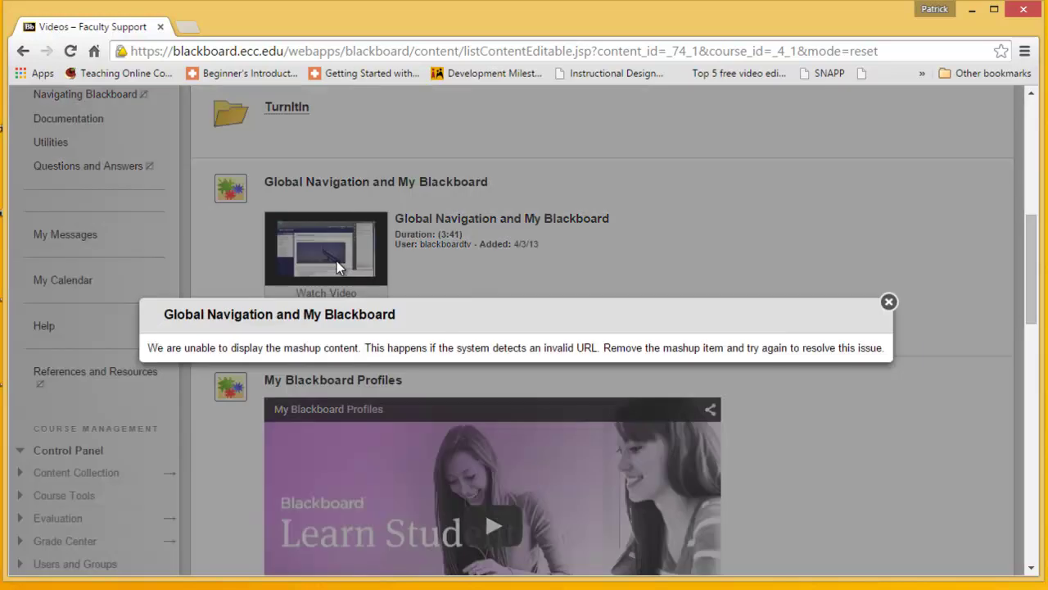
{"action": "right_click", "coordinate": [451, 334]}
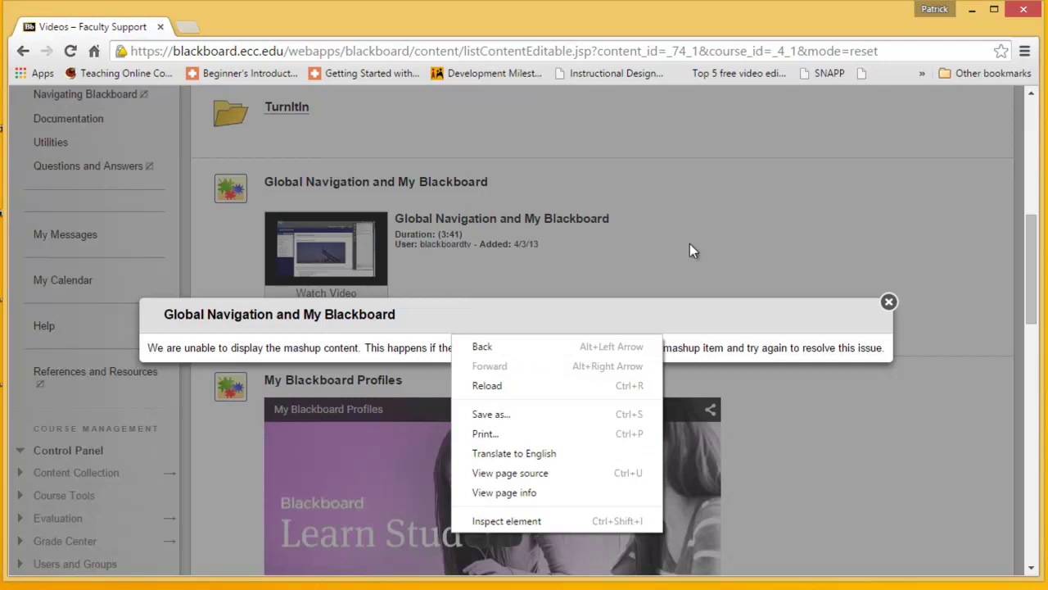
{"action": "left_click", "coordinate": [889, 301]}
{"action": "left_click", "coordinate": [890, 301]}
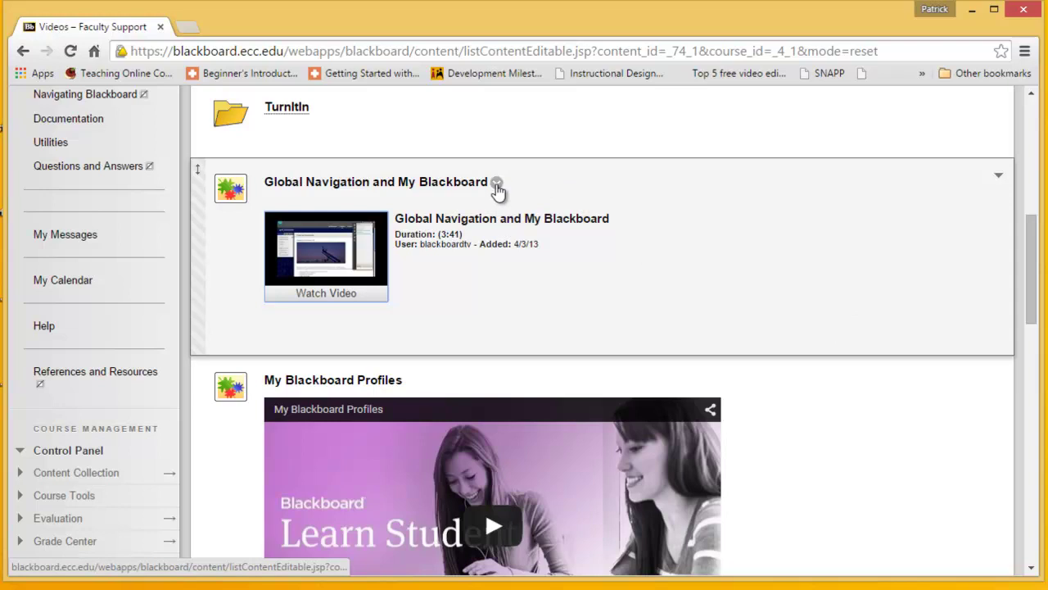
Edit the Global Navigation and My Blackboard item and show its description in HTML Code View.
{"action": "left_click", "coordinate": [496, 189]}
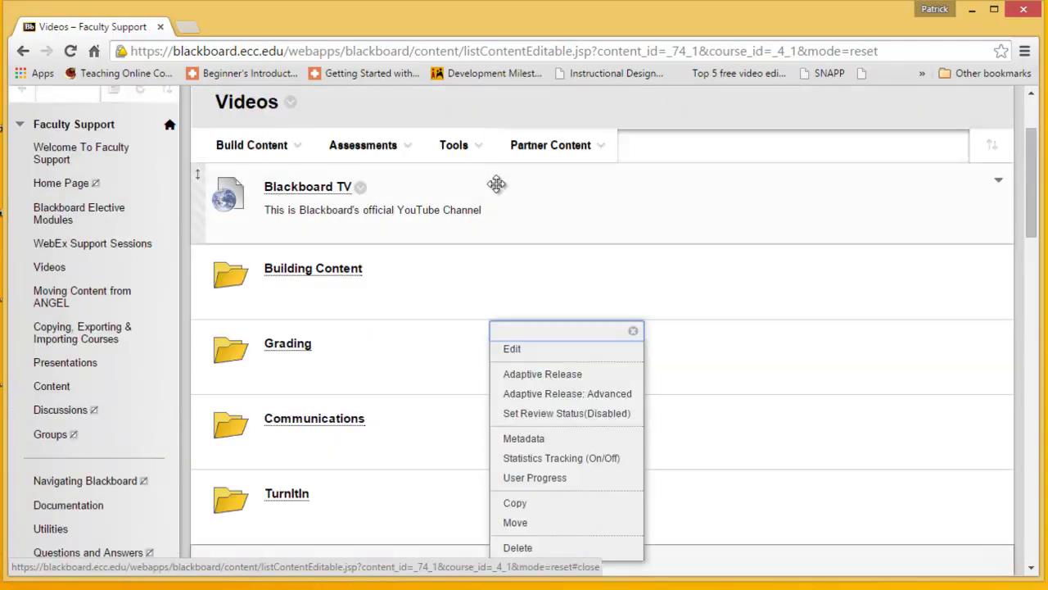
{"action": "left_click", "coordinate": [541, 351]}
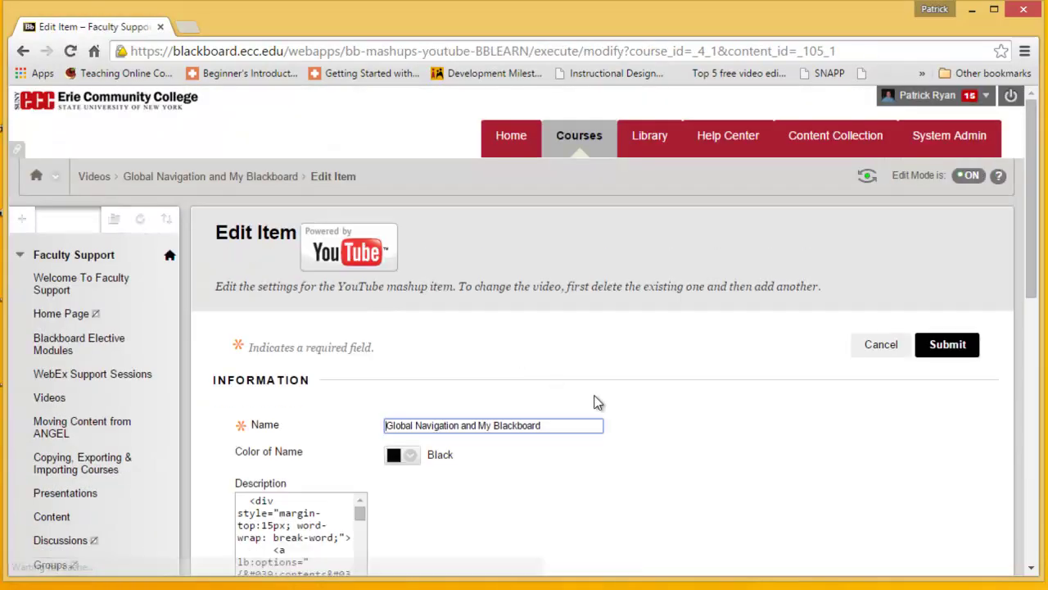
{"action": "scroll", "coordinate": [615, 408], "scroll_direction": "down", "scroll_amount": 3}
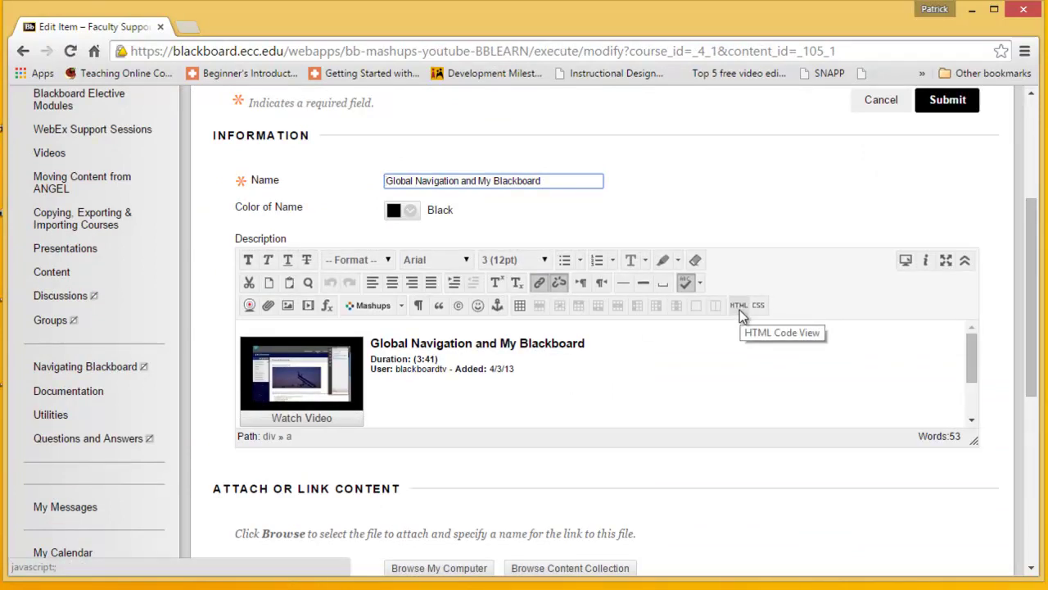
{"action": "left_click", "coordinate": [738, 307]}
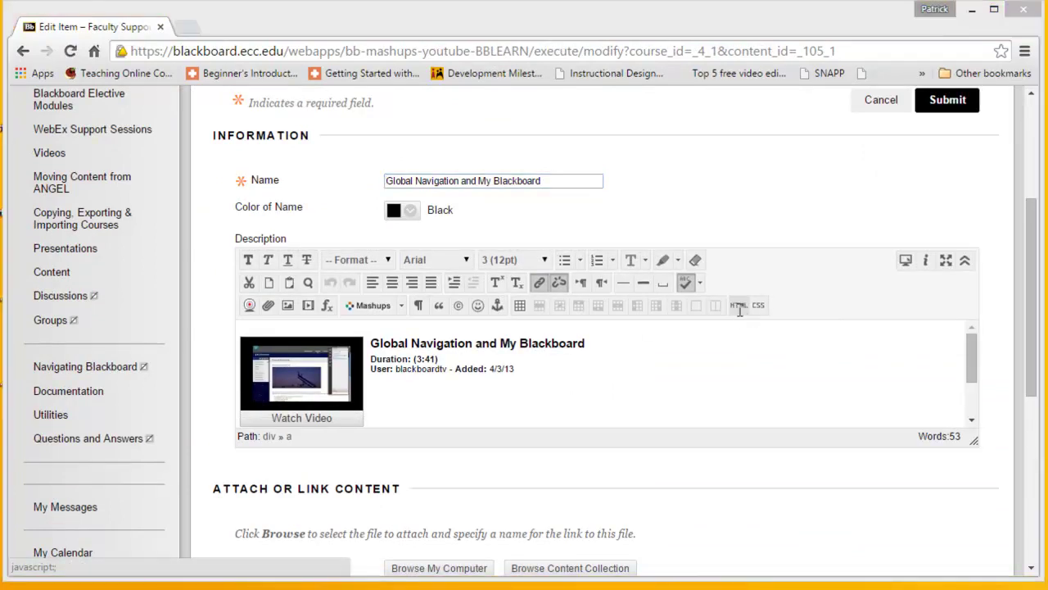
{"action": "left_click_drag", "start_coordinate": [730, 182], "coordinate": [630, 83]}
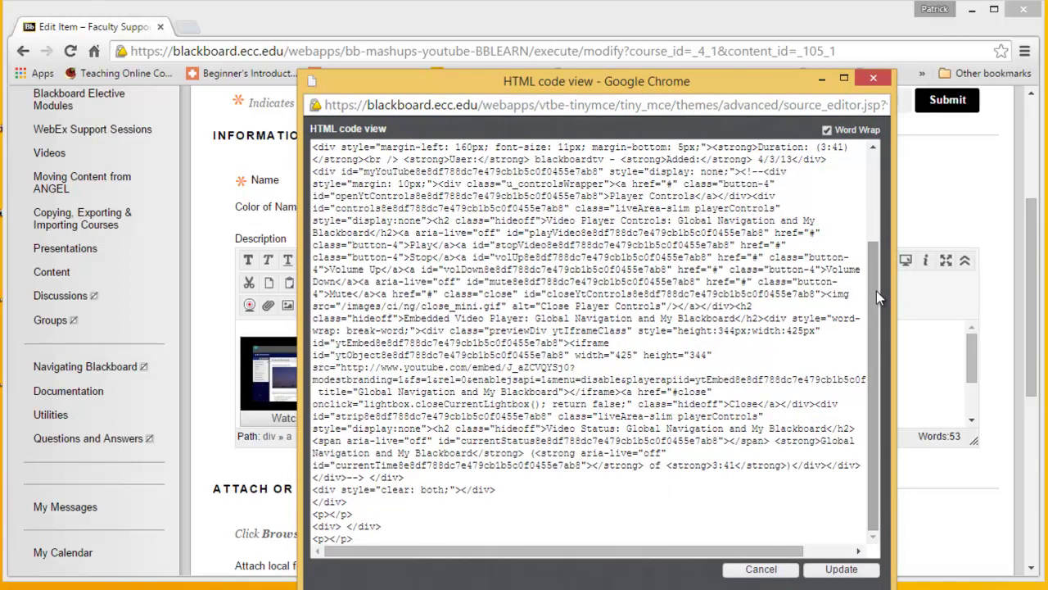
Search the description HTML for 'href' and copy the youtube.com/watch video address.
{"action": "key", "text": "ctrl+f"}
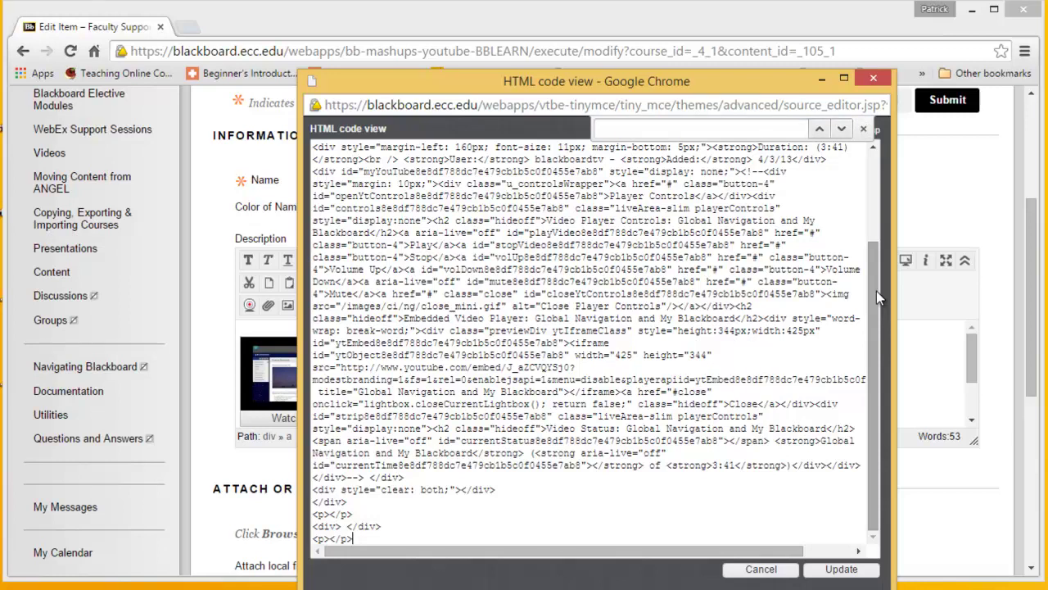
{"action": "type", "text": "hre"}
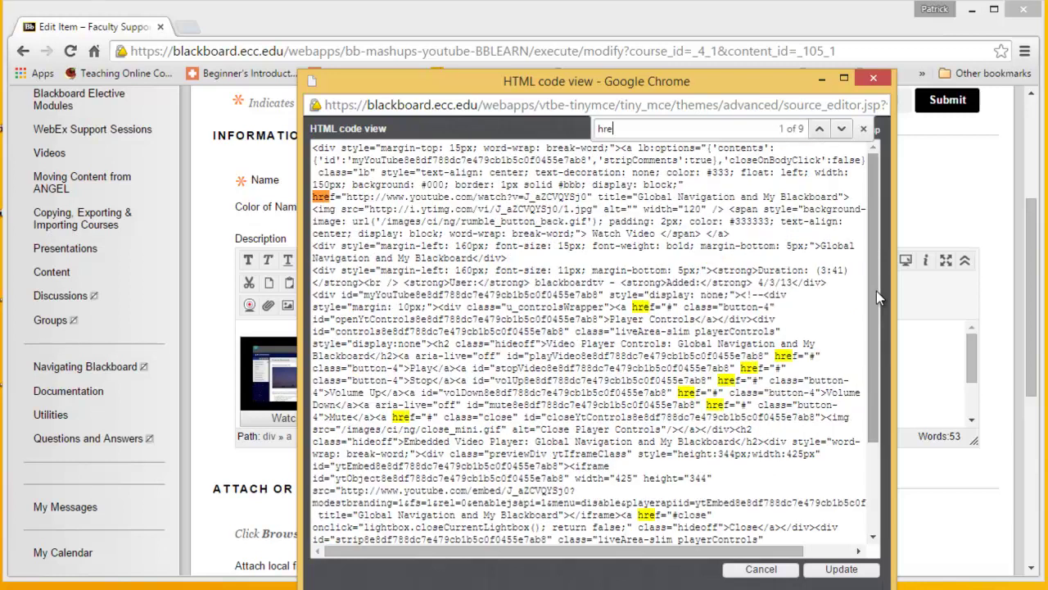
{"action": "type", "text": "f"}
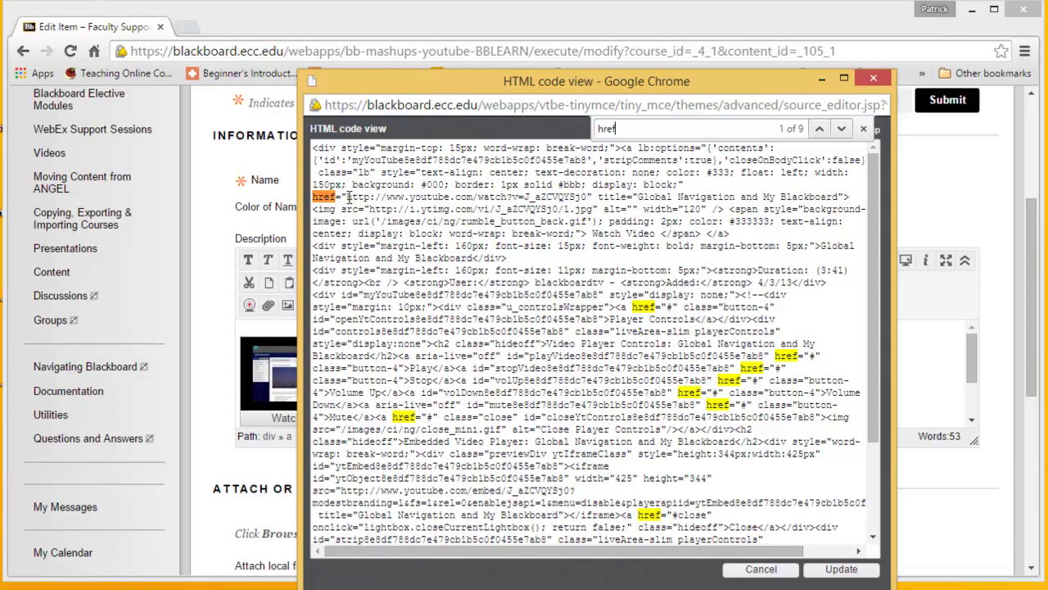
{"action": "left_click_drag", "start_coordinate": [346, 197], "coordinate": [586, 200]}
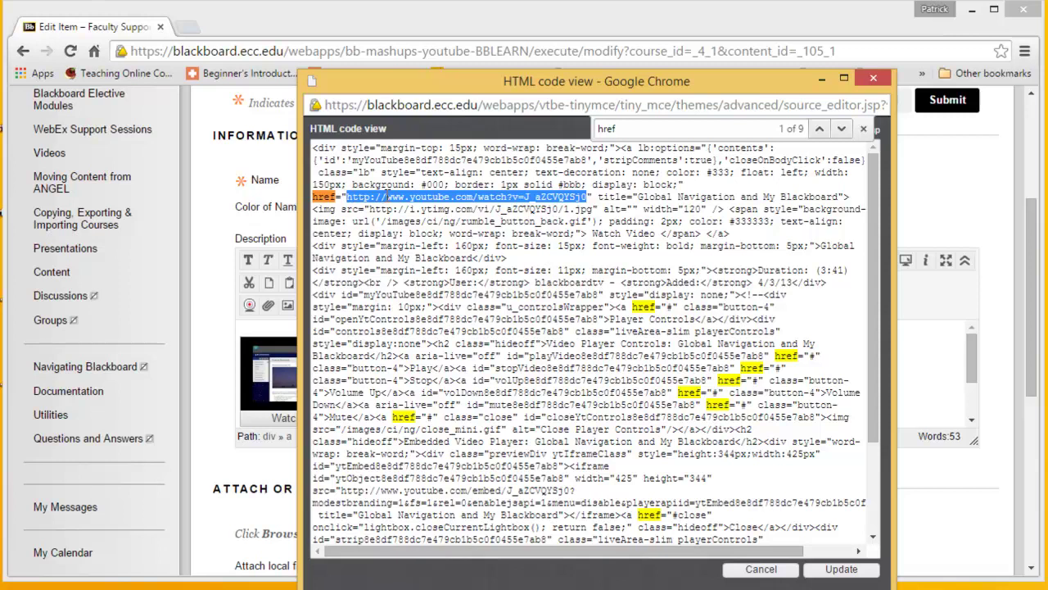
{"action": "right_click", "coordinate": [388, 197]}
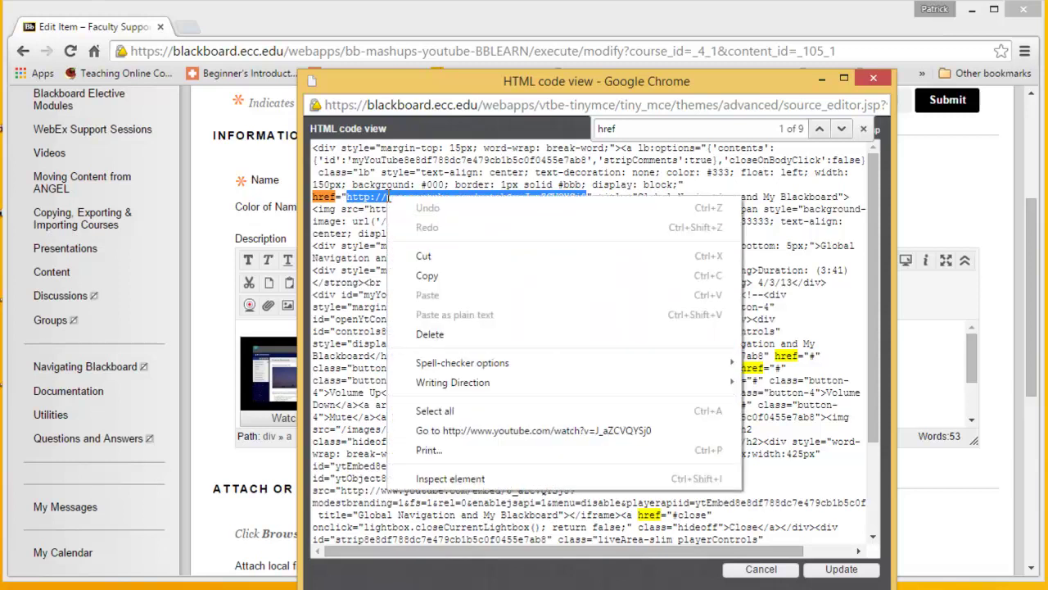
{"action": "left_click", "coordinate": [427, 276]}
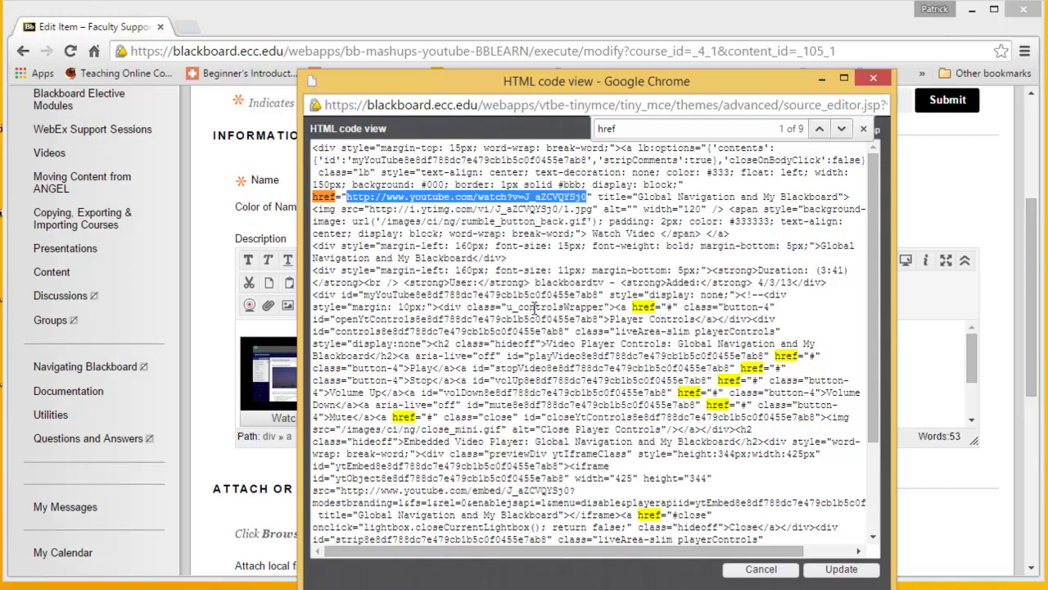
{"action": "left_click", "coordinate": [954, 192]}
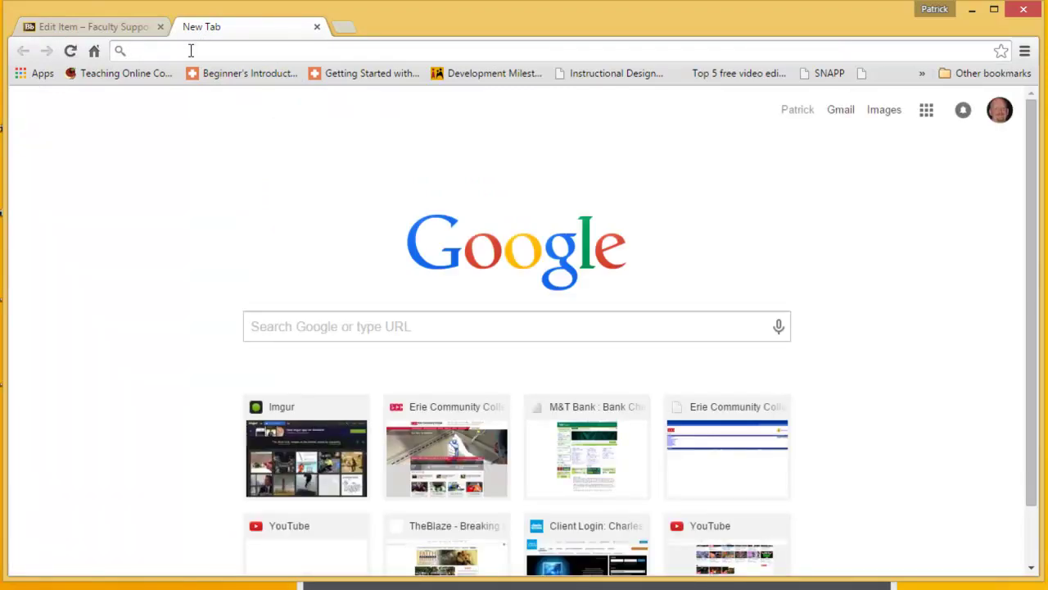
Paste the youtube.com/watch?v=J_aZCVQYSj0 address into the new tab and load the video page.
{"action": "right_click", "coordinate": [191, 50]}
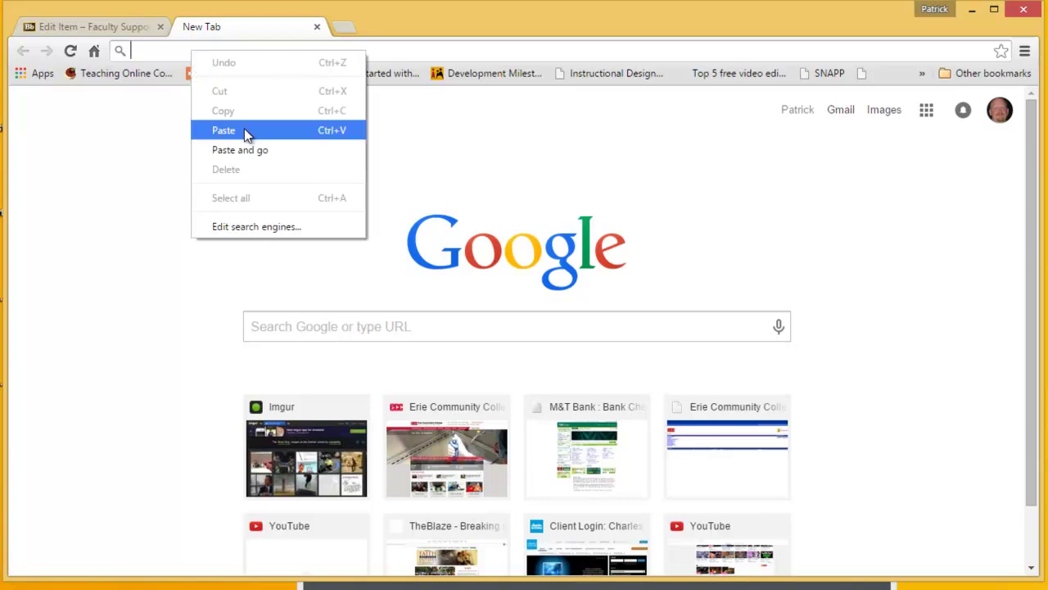
{"action": "left_click", "coordinate": [244, 133]}
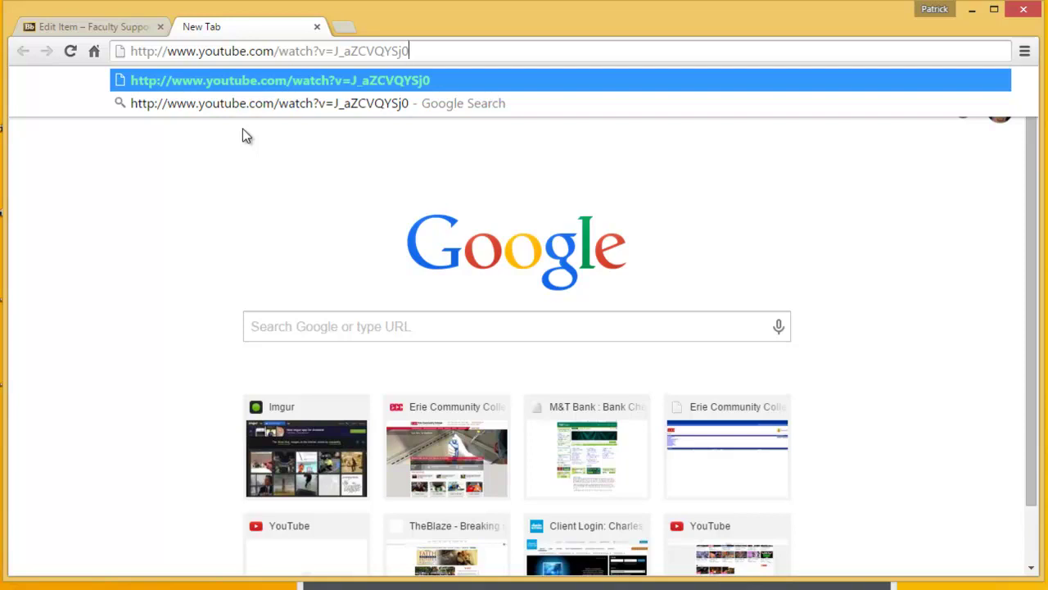
{"action": "key", "text": "Return"}
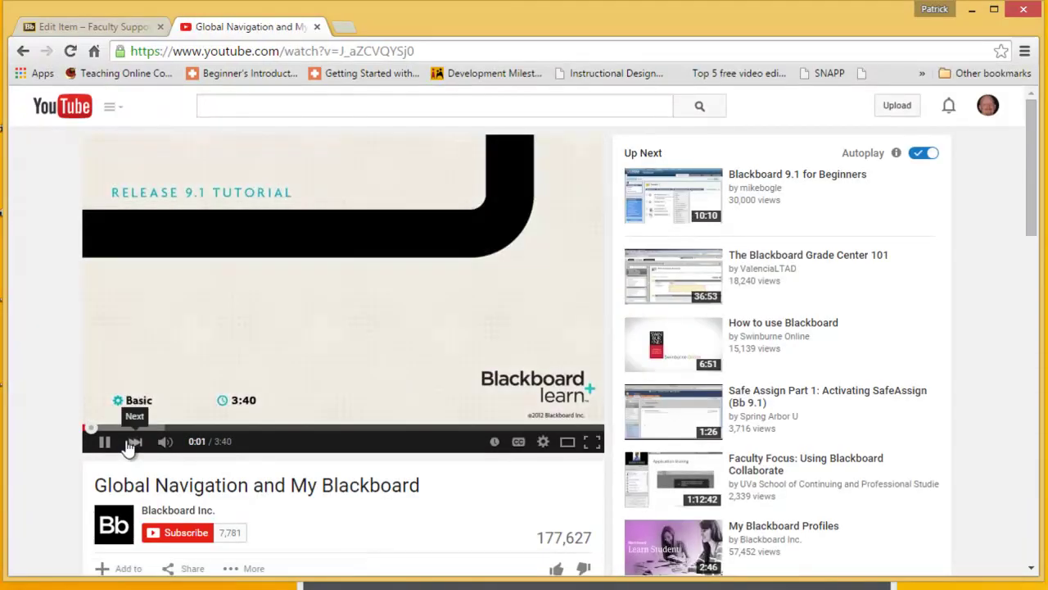
Pause the video, copy its iframe code from Share > Embed, and return to Blackboard.
{"action": "left_click", "coordinate": [105, 442]}
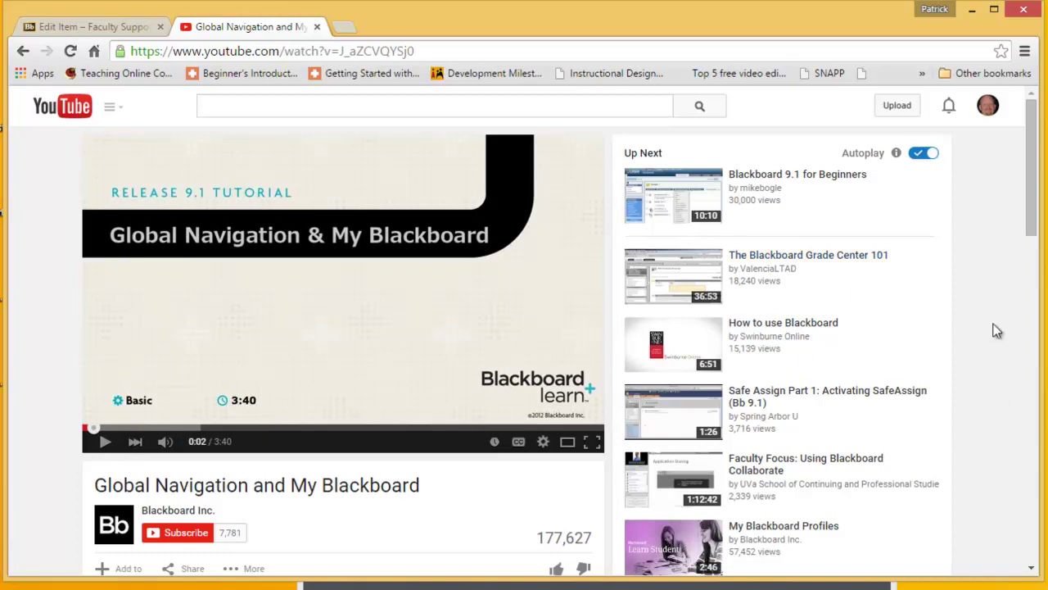
{"action": "scroll", "coordinate": [997, 330], "scroll_direction": "down", "scroll_amount": 2}
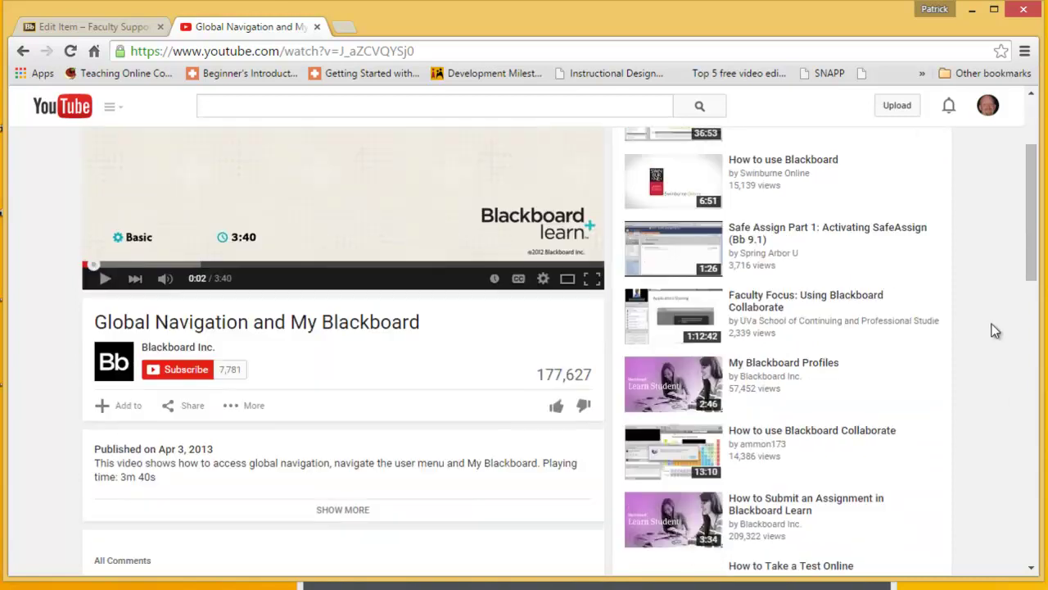
{"action": "left_click", "coordinate": [190, 413]}
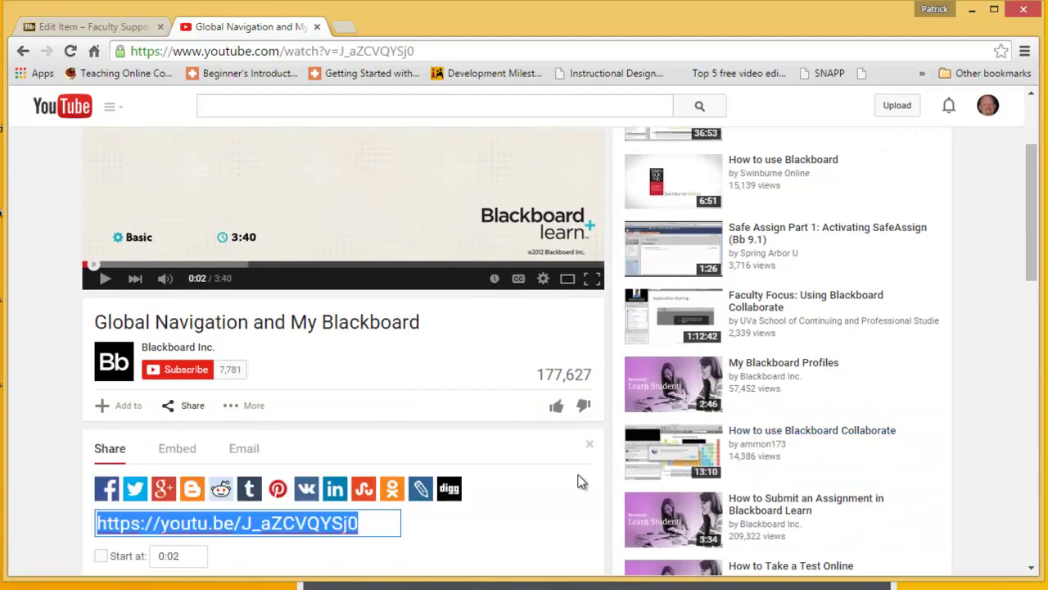
{"action": "left_click", "coordinate": [177, 451]}
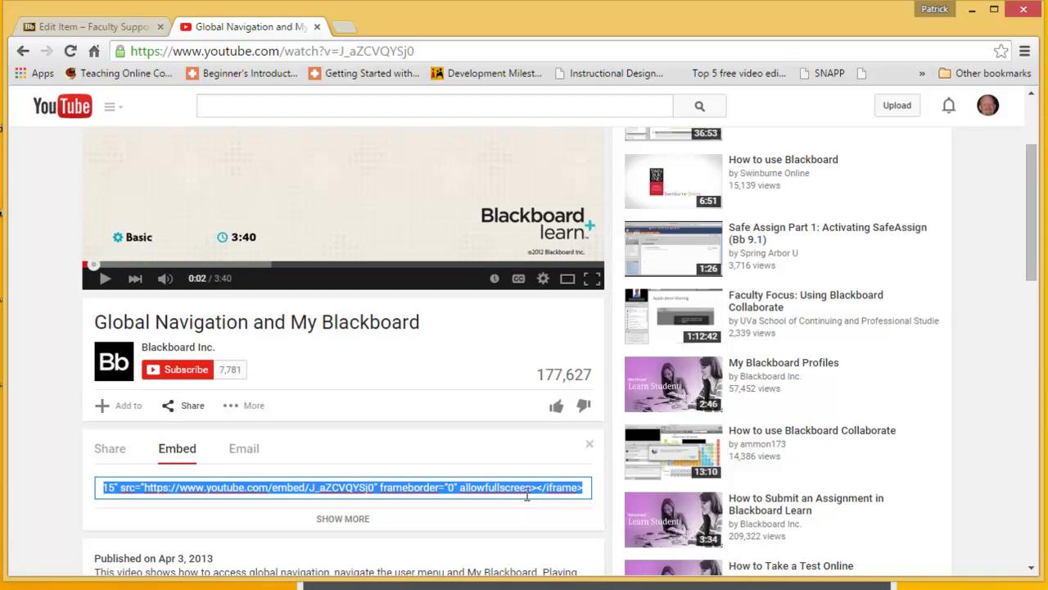
{"action": "right_click", "coordinate": [529, 492]}
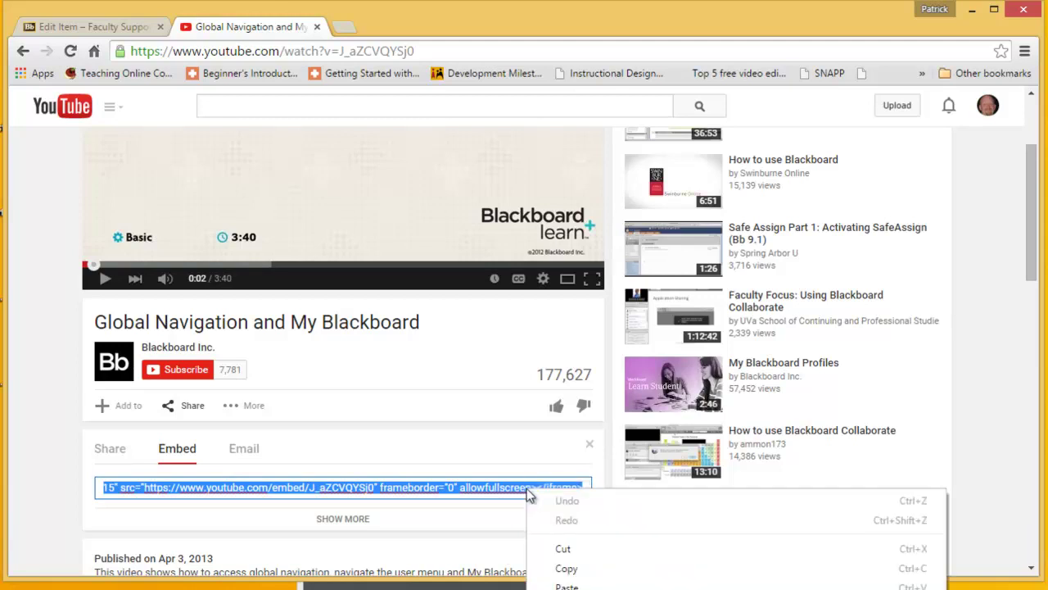
{"action": "left_click", "coordinate": [567, 568]}
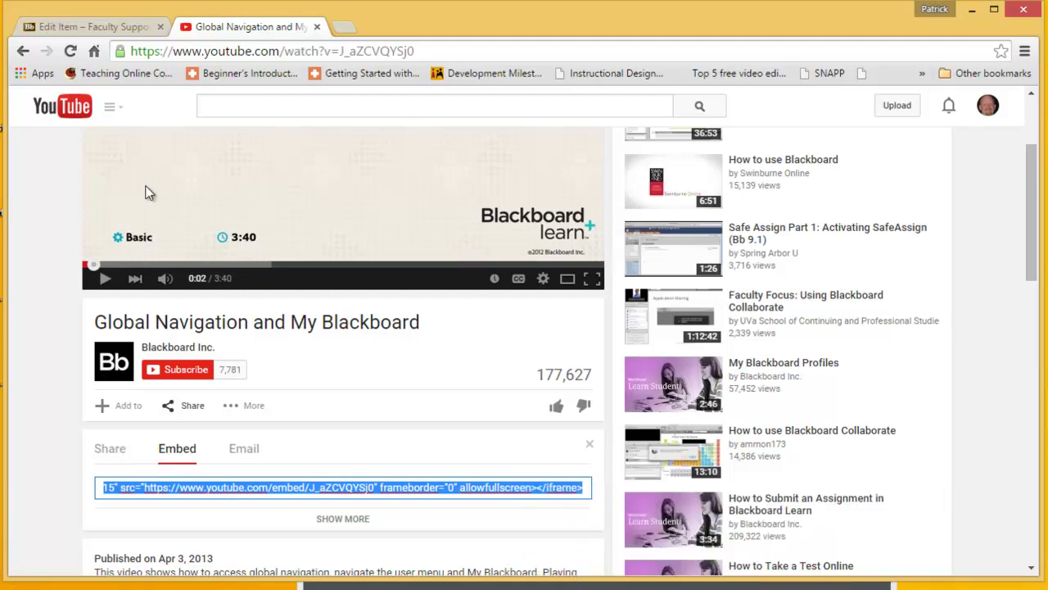
{"action": "key", "text": "ctrl+shift+Tab"}
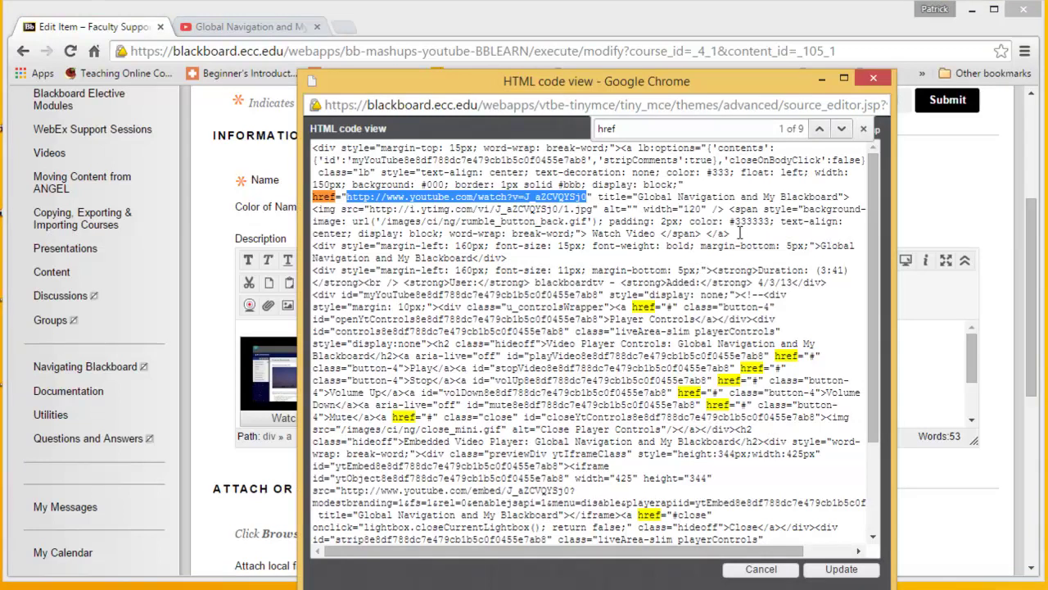
Select all the existing description markup and overwrite it with the copied iframe embed code.
{"action": "key", "text": "ctrl+a"}
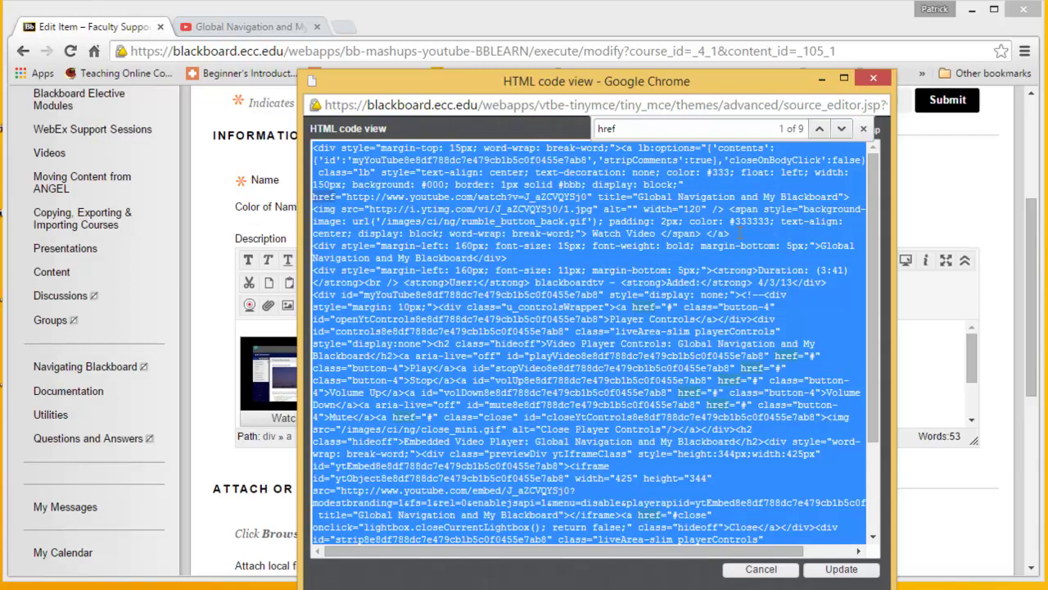
{"action": "key", "text": "ctrl+v"}
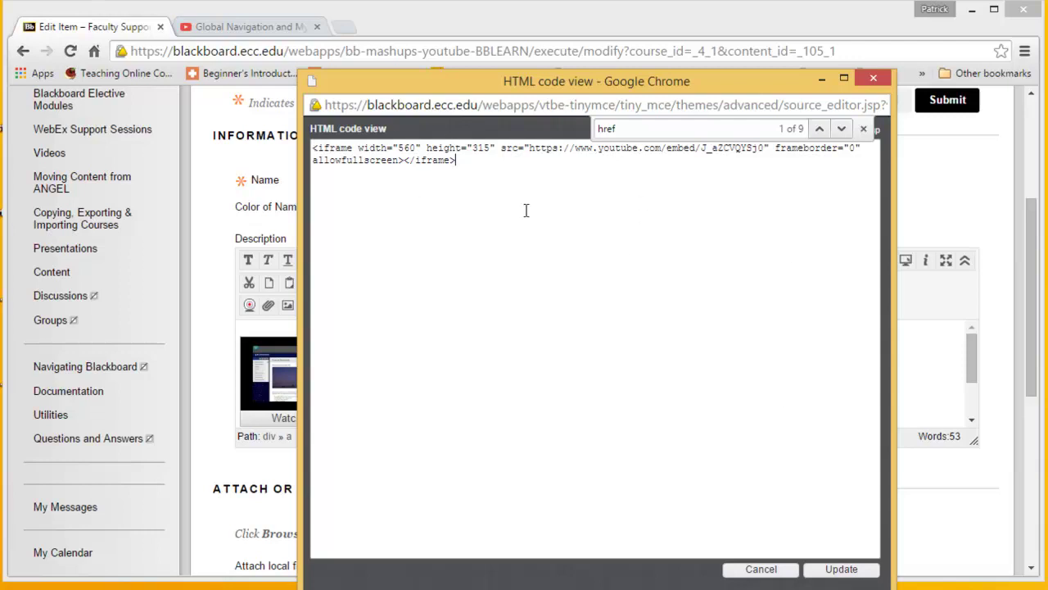
Save the item with Update and Submit, then test-play and pause the embedded video on Videos.
{"action": "left_click", "coordinate": [842, 569]}
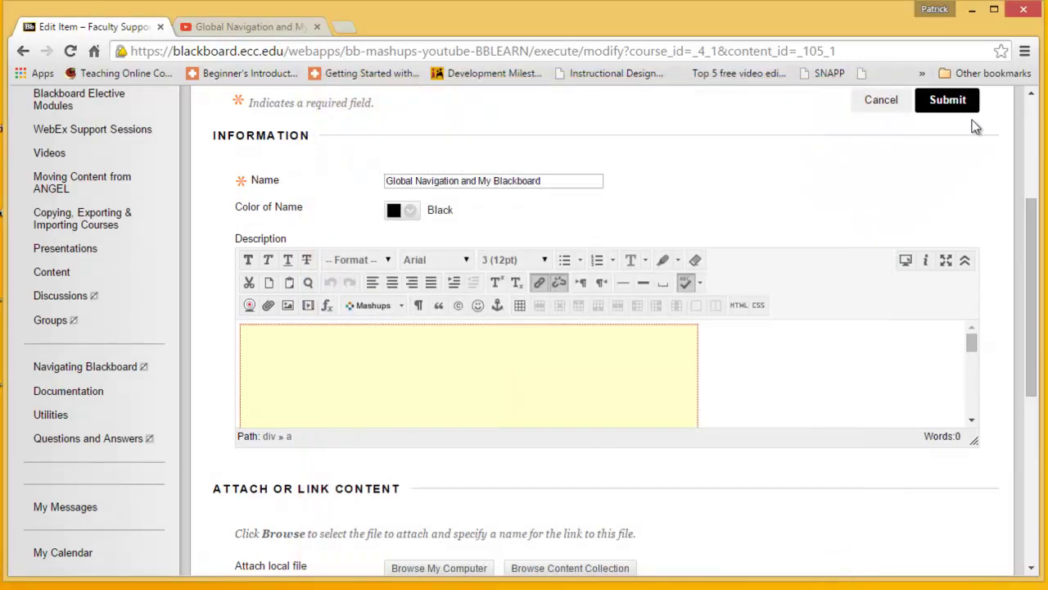
{"action": "left_click", "coordinate": [947, 100]}
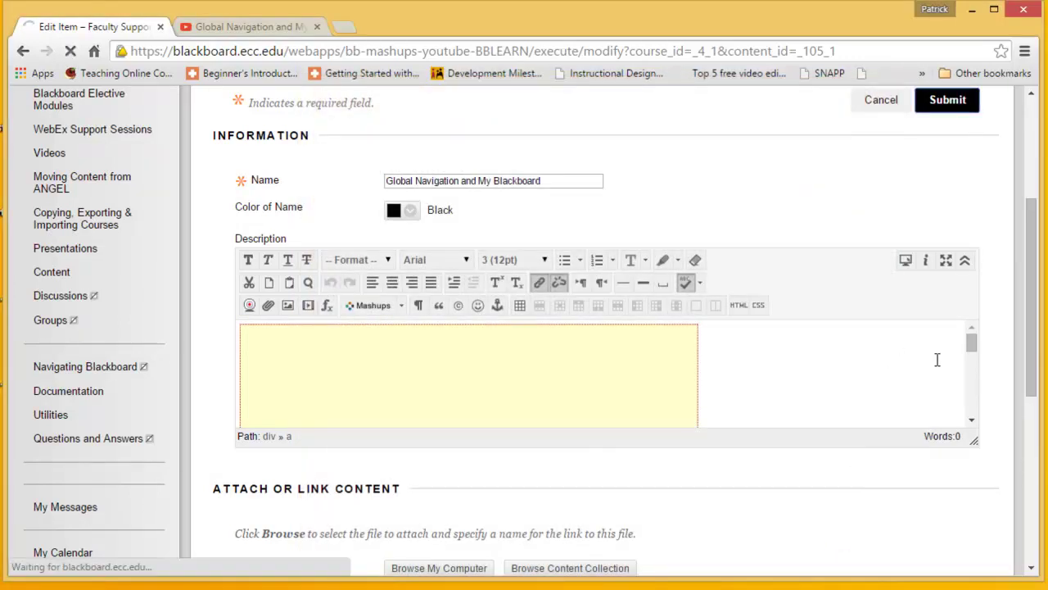
{"action": "scroll", "coordinate": [565, 393], "scroll_direction": "down", "scroll_amount": 4}
{"action": "scroll", "coordinate": [696, 450], "scroll_direction": "down", "scroll_amount": 1}
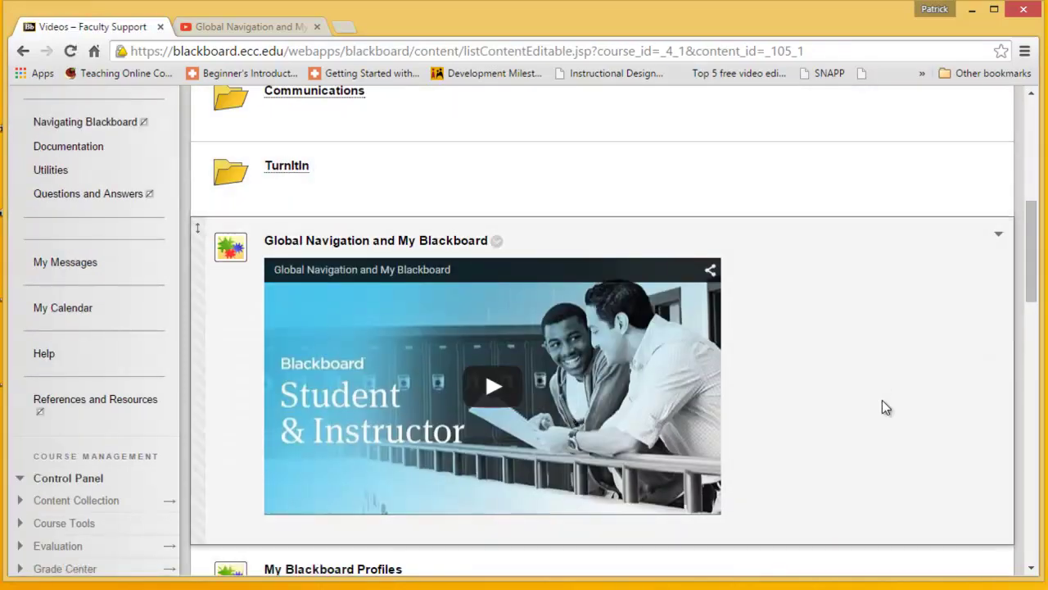
{"action": "scroll", "coordinate": [860, 434], "scroll_direction": "down", "scroll_amount": 1}
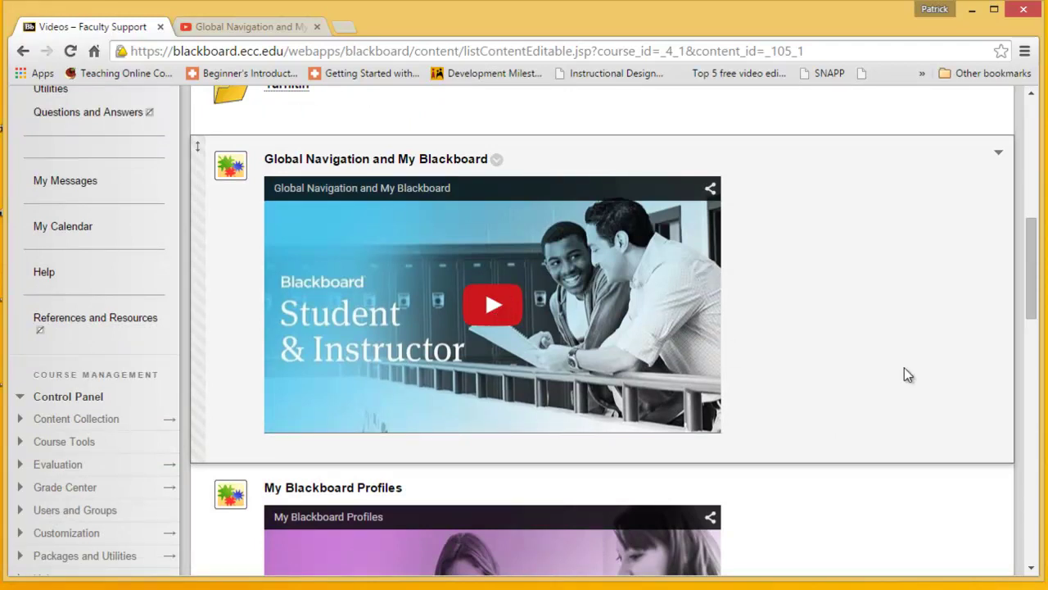
{"action": "left_click", "coordinate": [489, 302]}
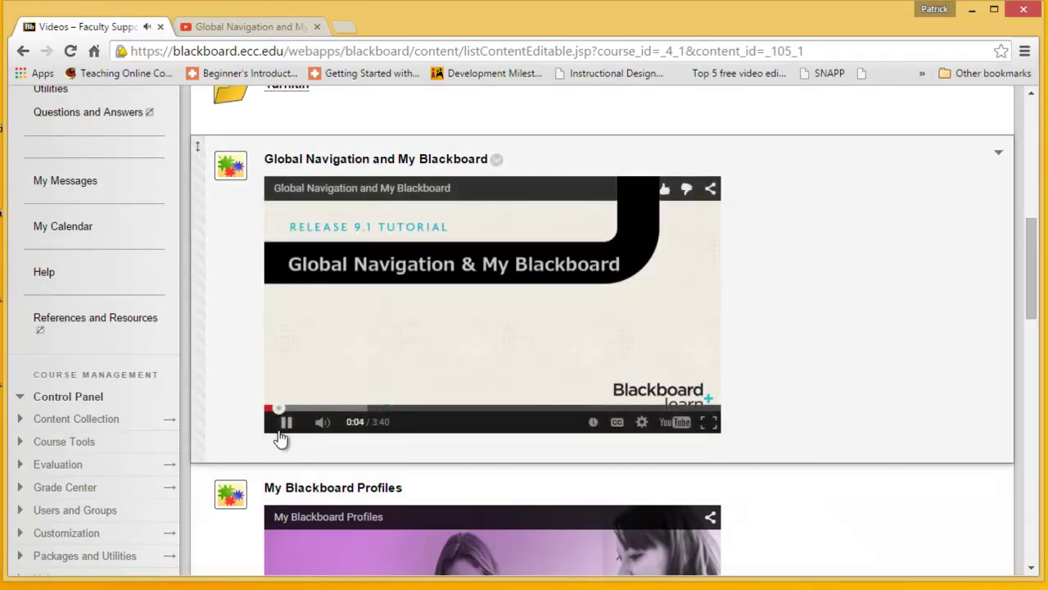
{"action": "left_click", "coordinate": [286, 423]}
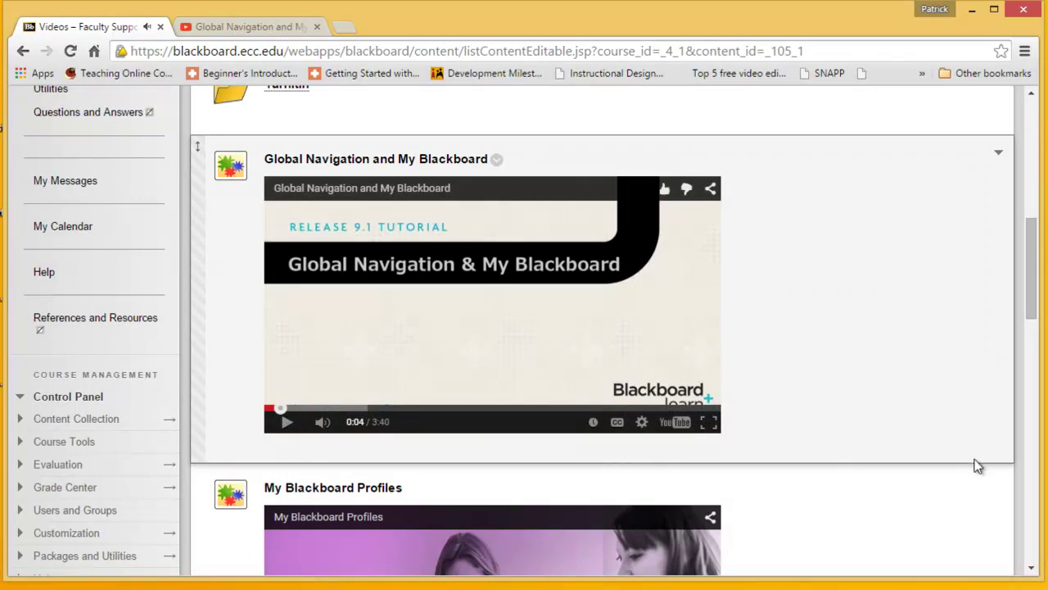